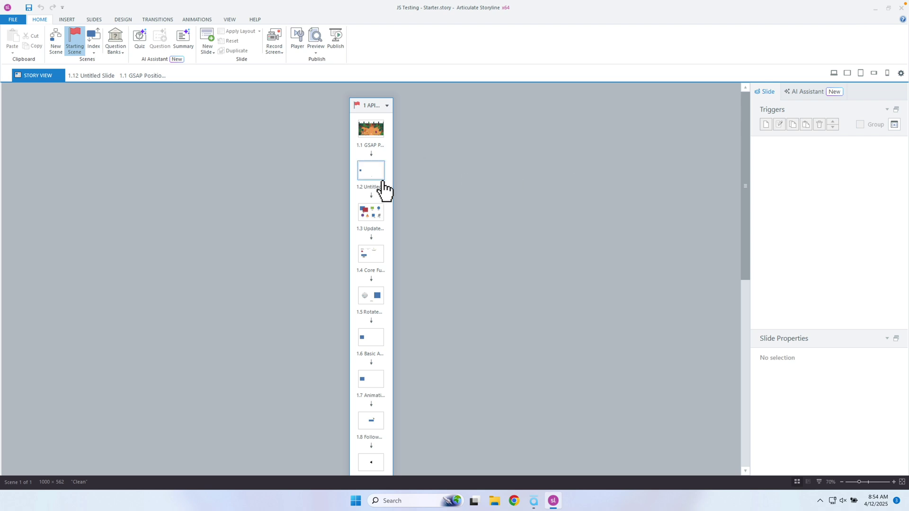
# - Open slide 1.2 Untitled Slide from Story View for editing
pyautogui.click(374, 175)
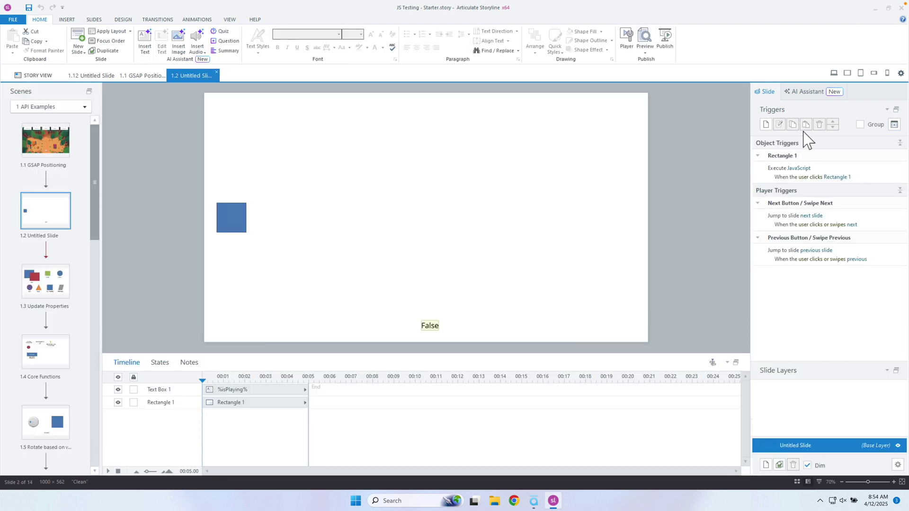
# - Delete the rectangle's Execute JavaScript trigger and the False text box
pyautogui.click(845, 172)
pyautogui.click(819, 124)
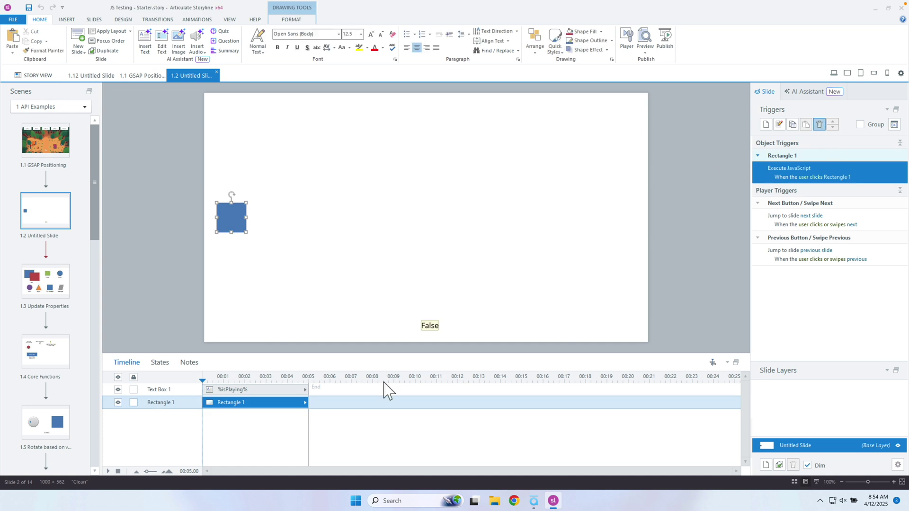
pyautogui.click(430, 324)
pyautogui.press('Delete')
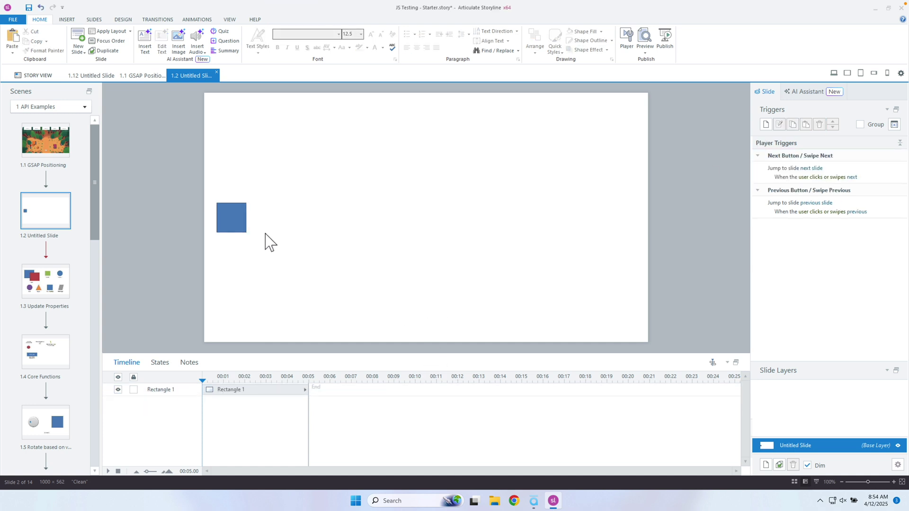
# - Insert a Text Entry field and draw it just right of the blue rectangle
pyautogui.click(235, 226)
pyautogui.click(67, 19)
pyautogui.click(634, 47)
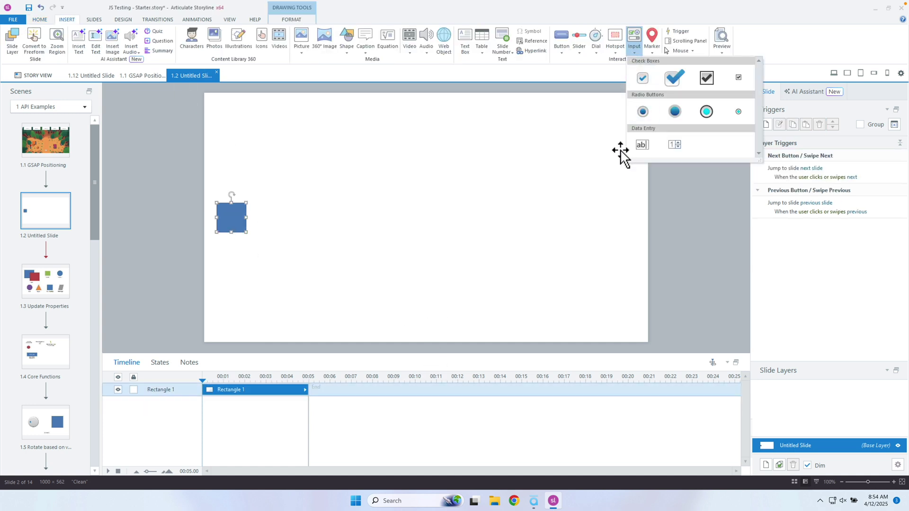
pyautogui.click(641, 147)
pyautogui.moveTo(376, 208); pyautogui.dragTo(566, 254)
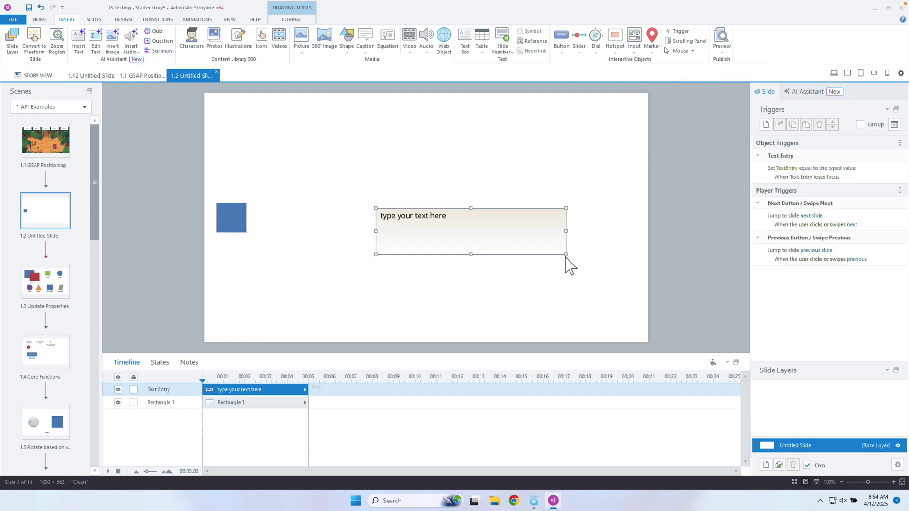
pyautogui.moveTo(534, 208); pyautogui.dragTo(558, 207)
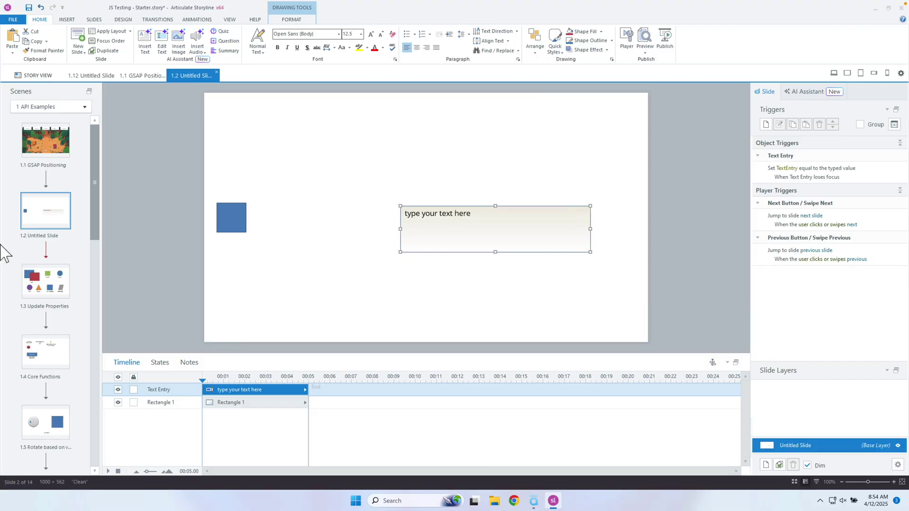
pyautogui.rightClick(227, 207)
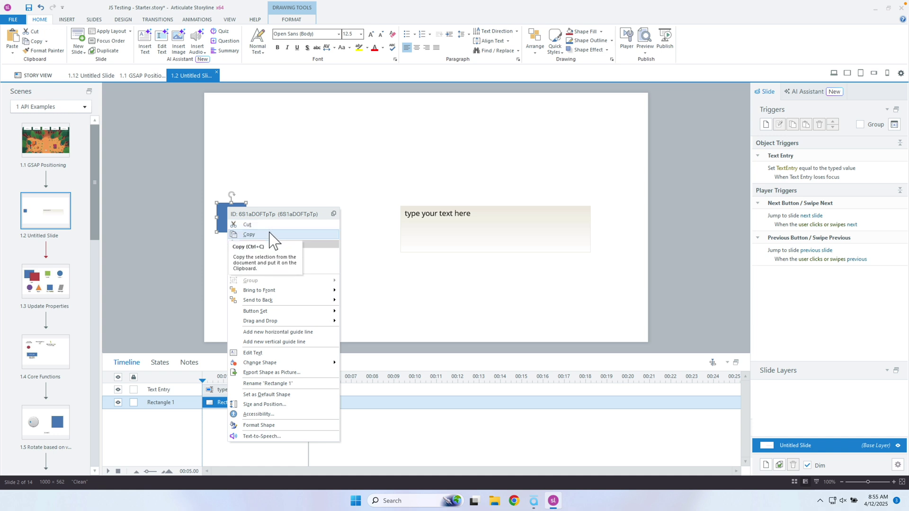
pyautogui.click(297, 414)
pyautogui.click(446, 219)
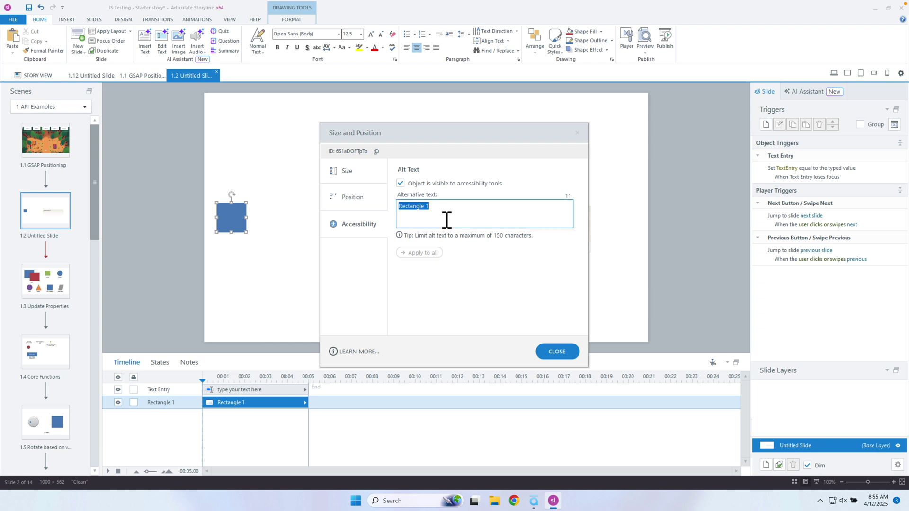
pyautogui.click(578, 133)
pyautogui.click(516, 212)
pyautogui.click(540, 188)
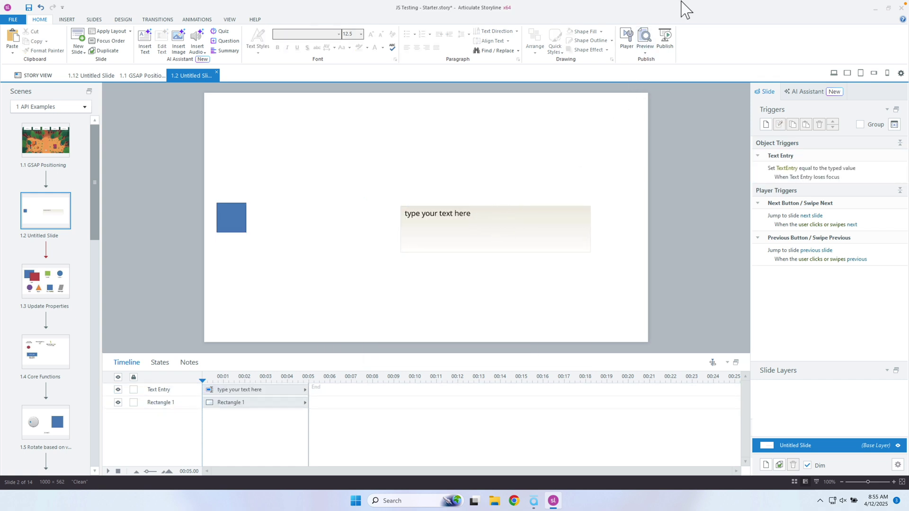
pyautogui.click(645, 50)
pyautogui.click(645, 64)
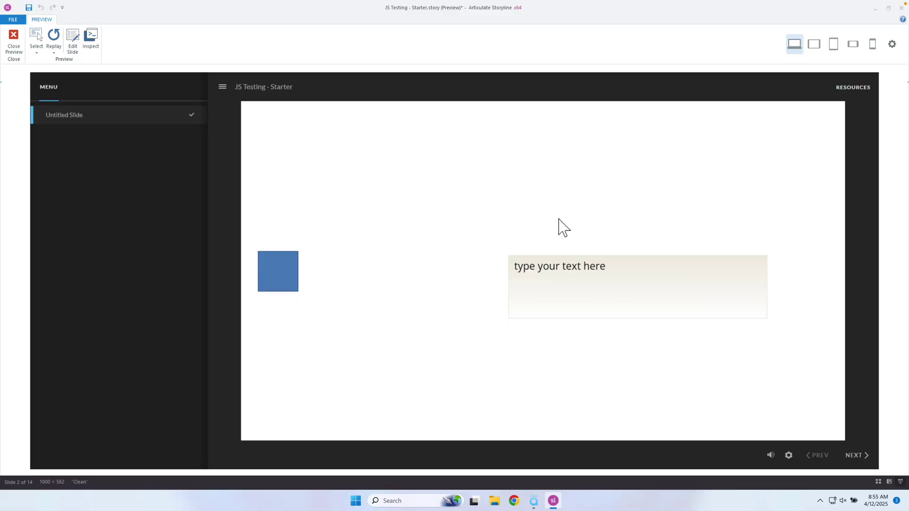
pyautogui.press('Tab')
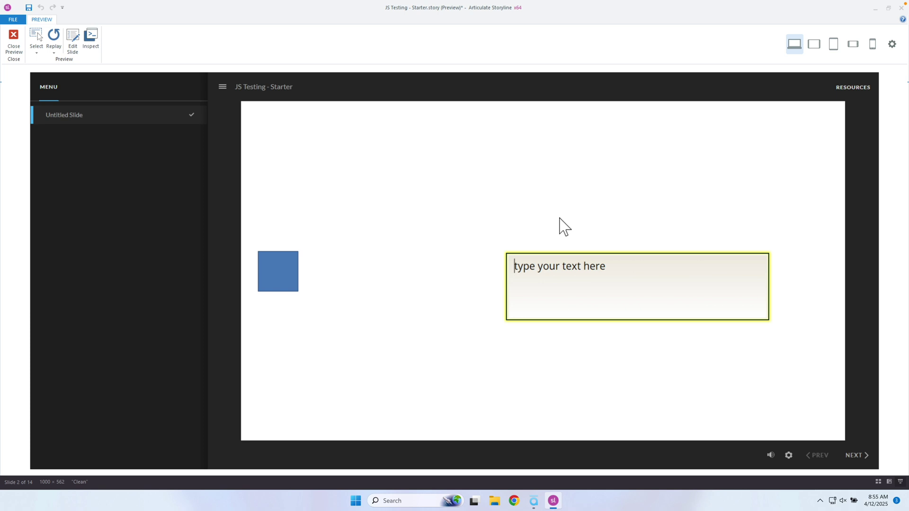
pyautogui.click(13, 43)
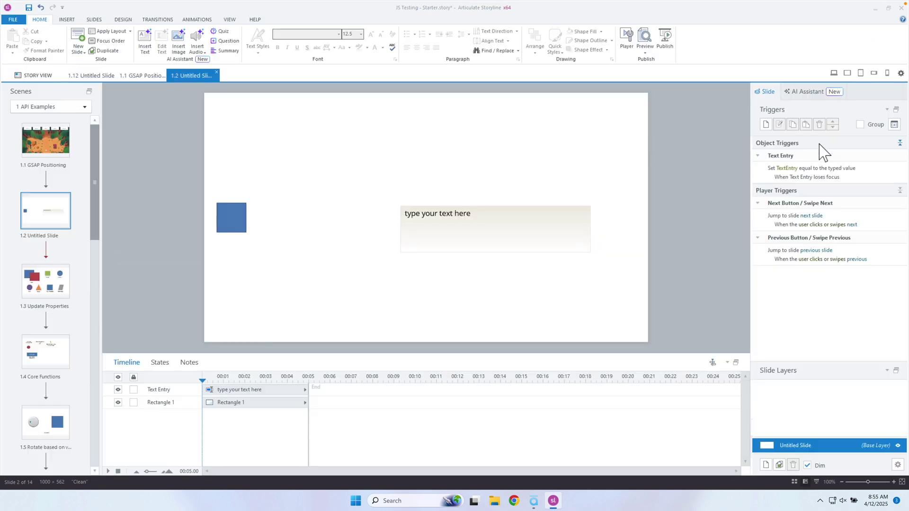
# - Add a Set focus trigger on Text Entry when the timeline starts, then preview this slide
pyautogui.click(765, 124)
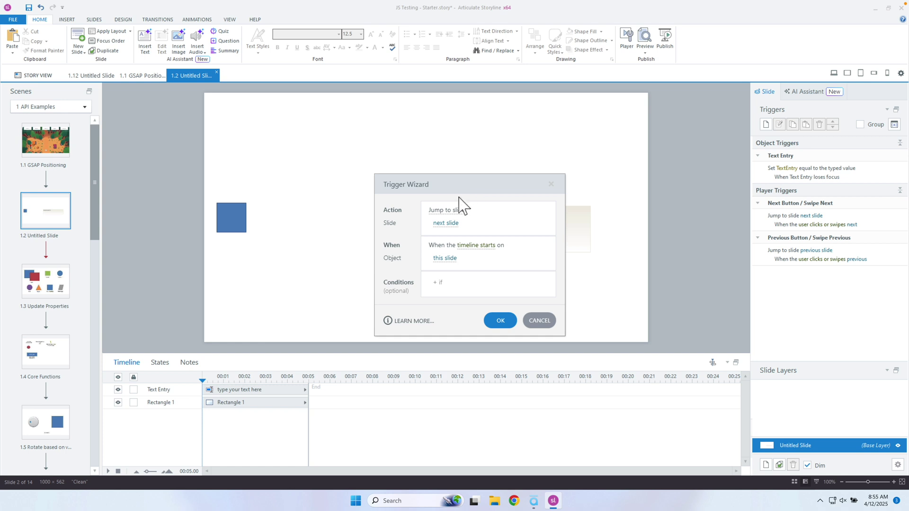
pyautogui.click(460, 210)
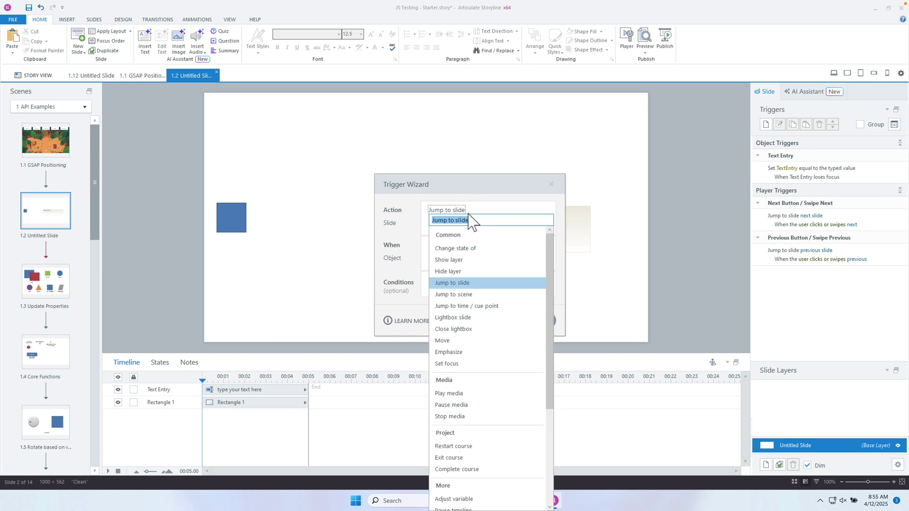
pyautogui.click(472, 365)
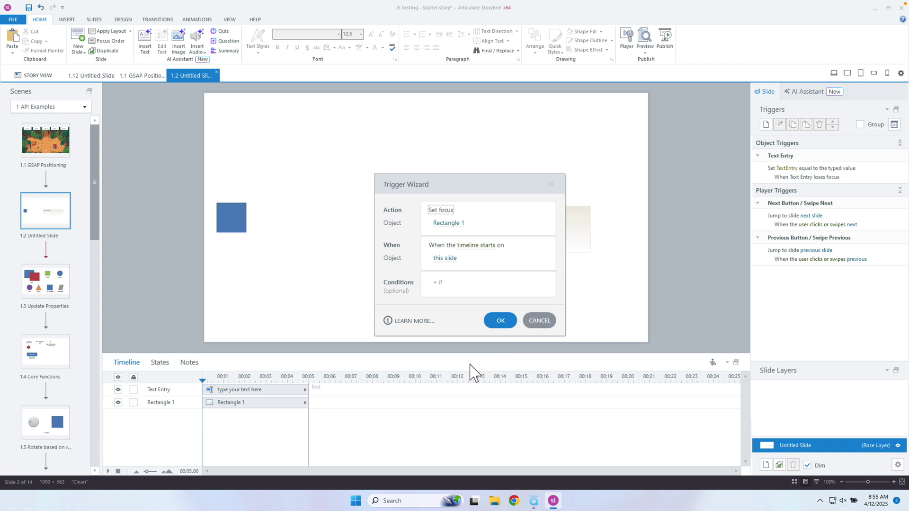
pyautogui.moveTo(471, 184); pyautogui.dragTo(679, 164)
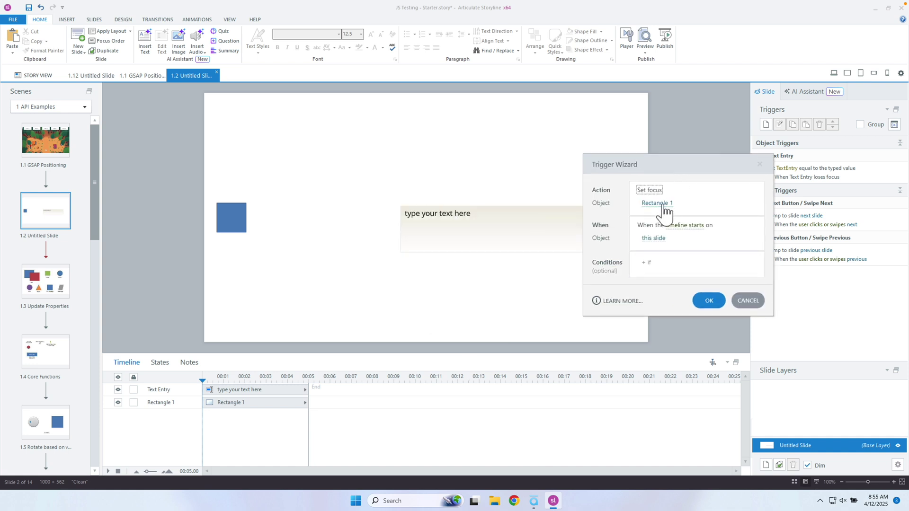
pyautogui.click(662, 205)
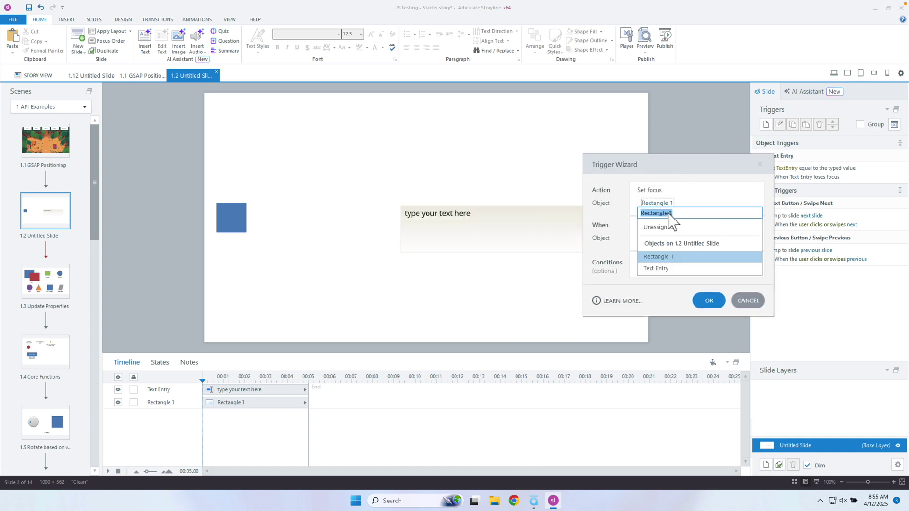
pyautogui.click(655, 269)
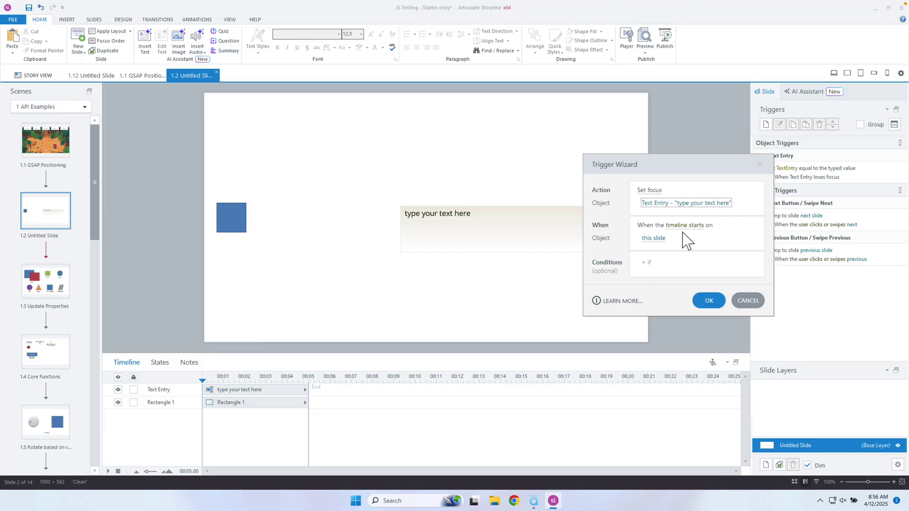
pyautogui.click(715, 303)
pyautogui.click(648, 59)
pyautogui.click(644, 63)
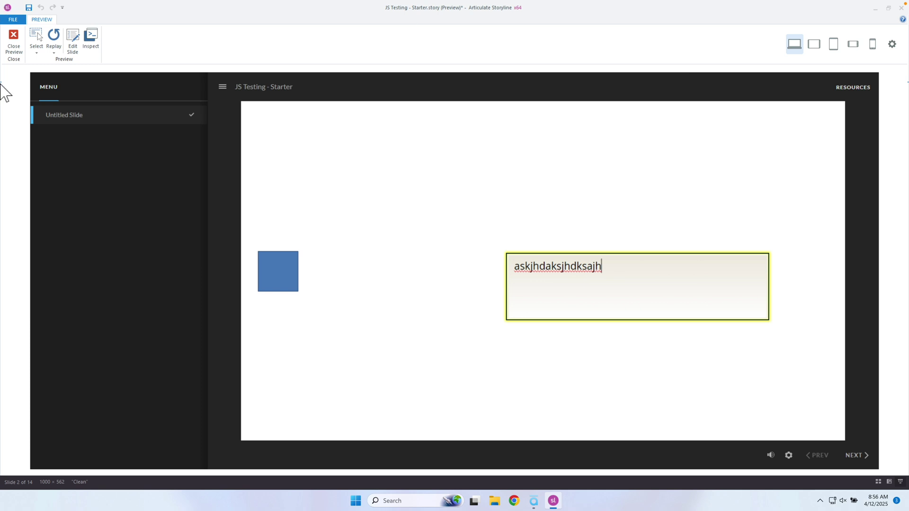
pyautogui.click(19, 45)
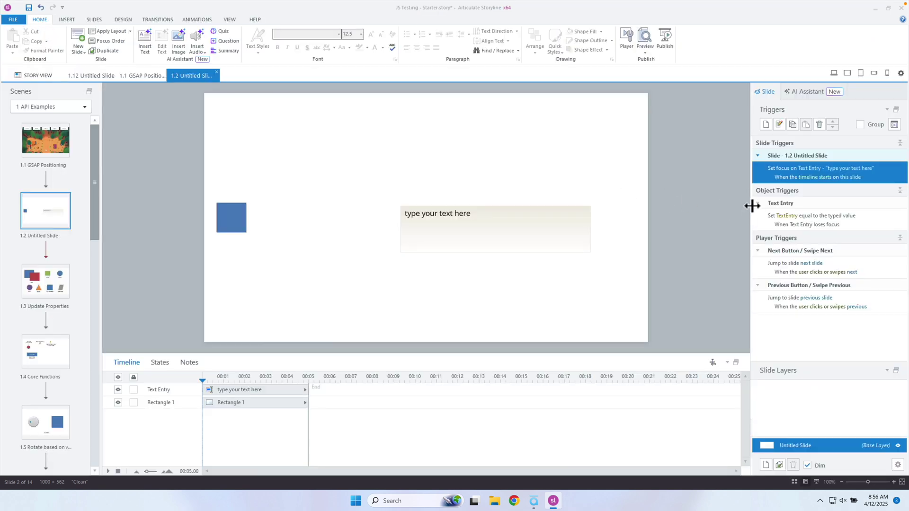
# - Change the focus trigger's event from 'timeline starts' to 'timeline ends'
pyautogui.click(802, 178)
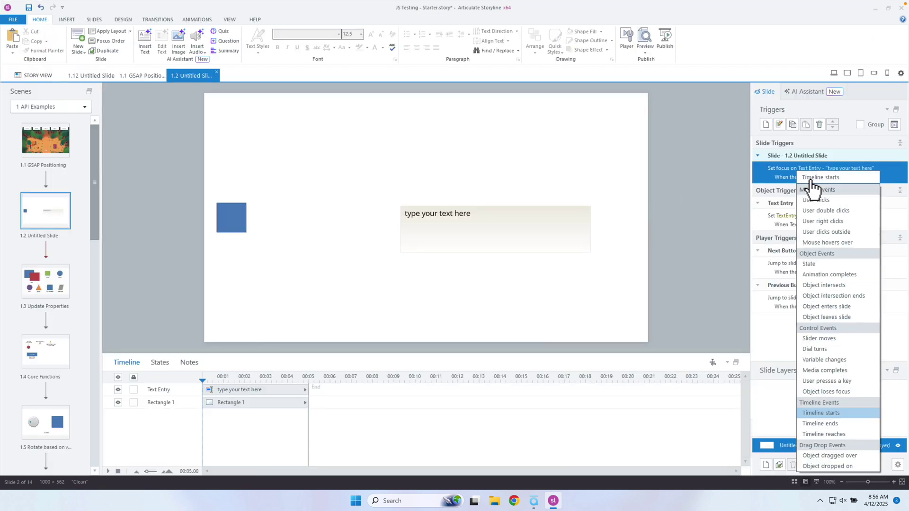
pyautogui.click(836, 424)
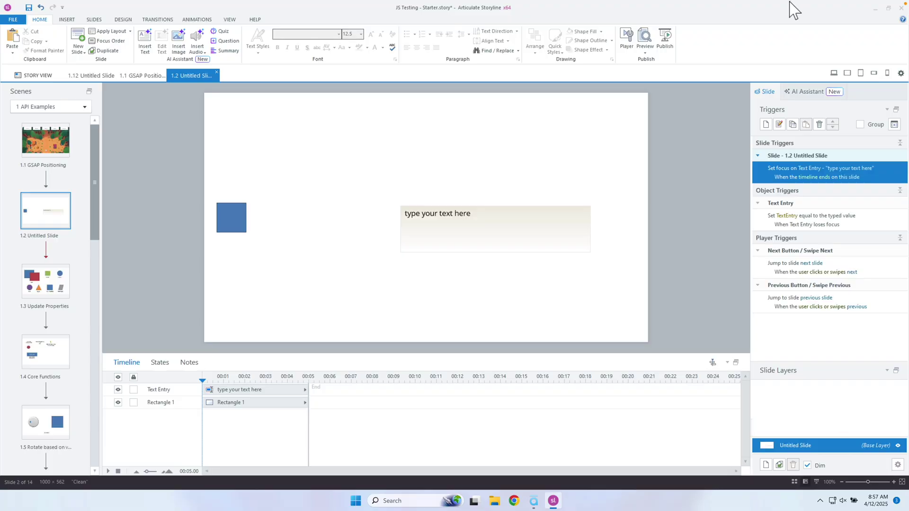
pyautogui.click(645, 51)
# - Preview this slide and check the Text Entry field receives focus after the timeline ends
pyautogui.click(653, 68)
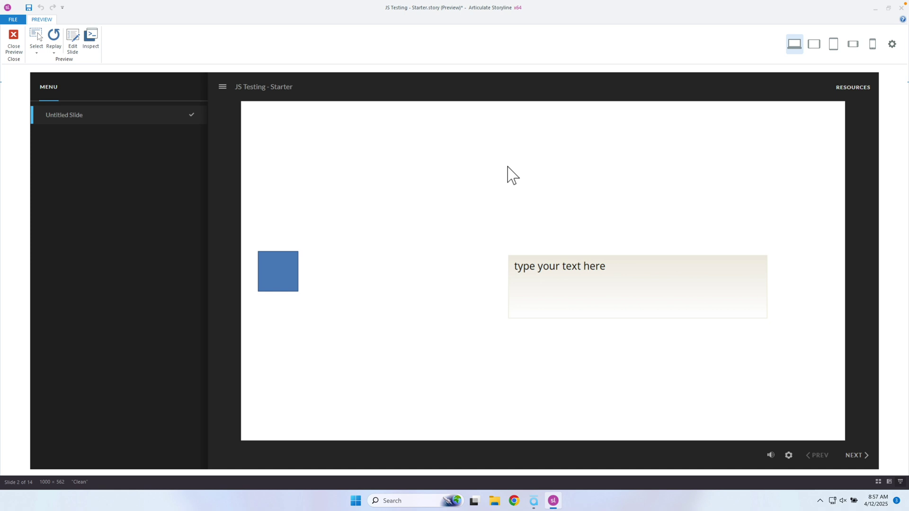
pyautogui.press('Tab')
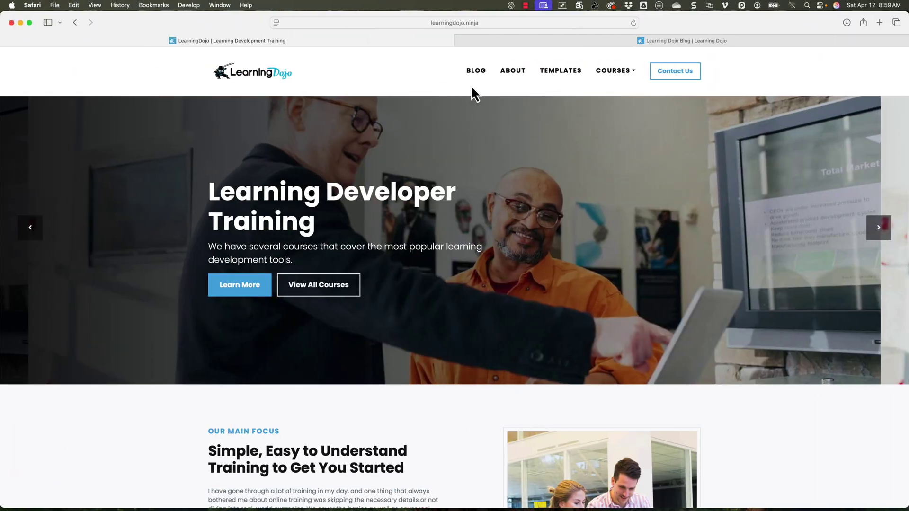
# - Go to the Learning Dojo blog and open its Courses page
pyautogui.click(477, 74)
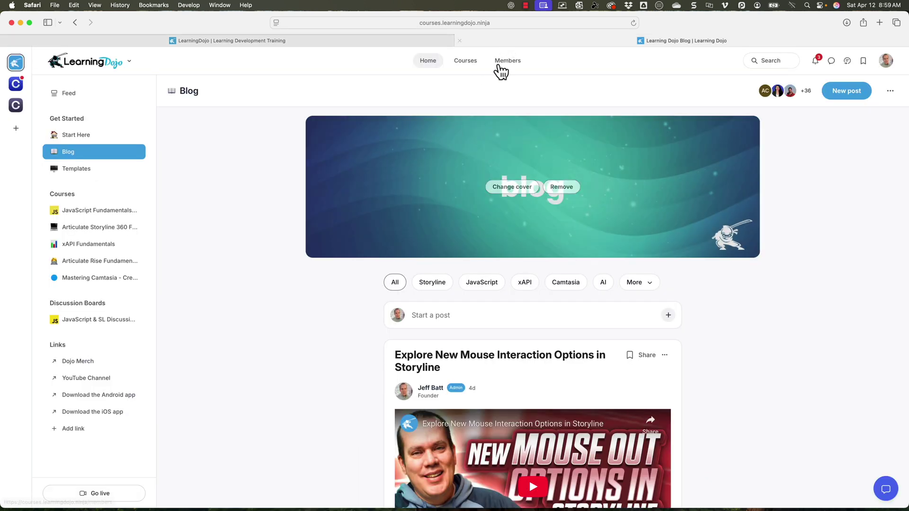
pyautogui.scroll(-1, 491, 246)
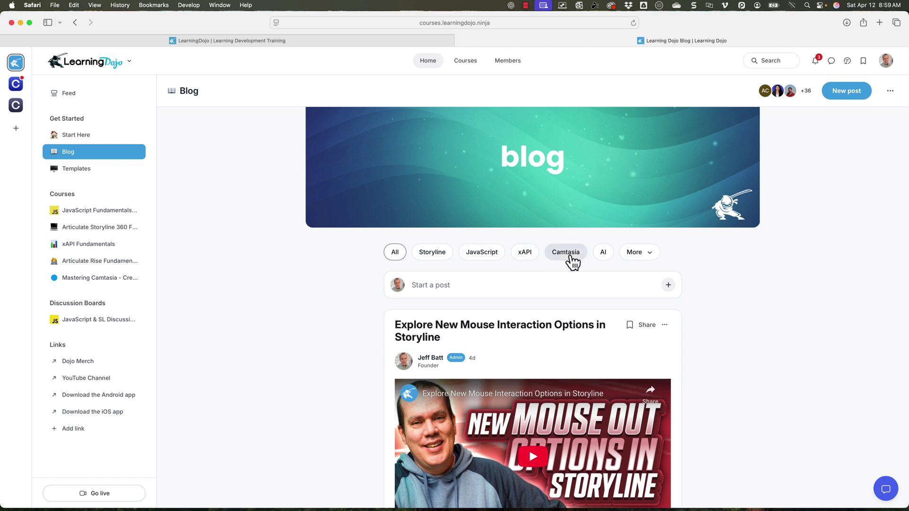
pyautogui.click(460, 66)
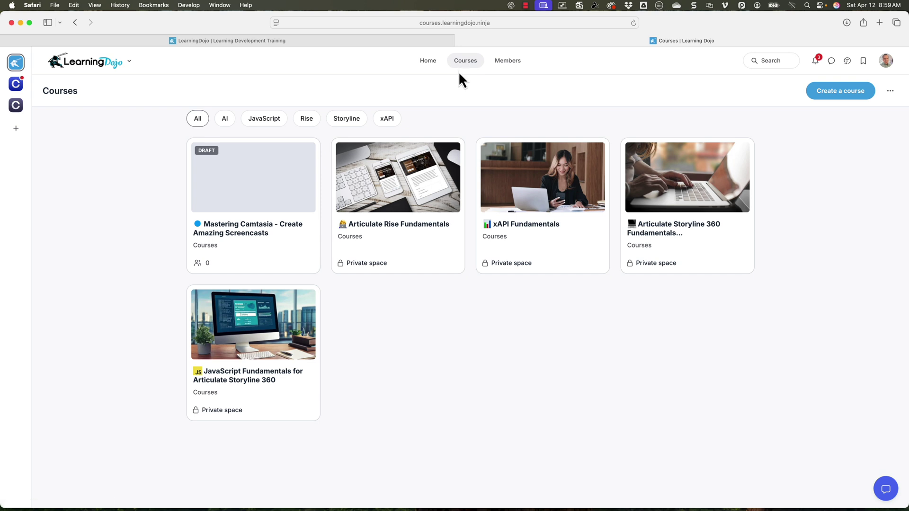